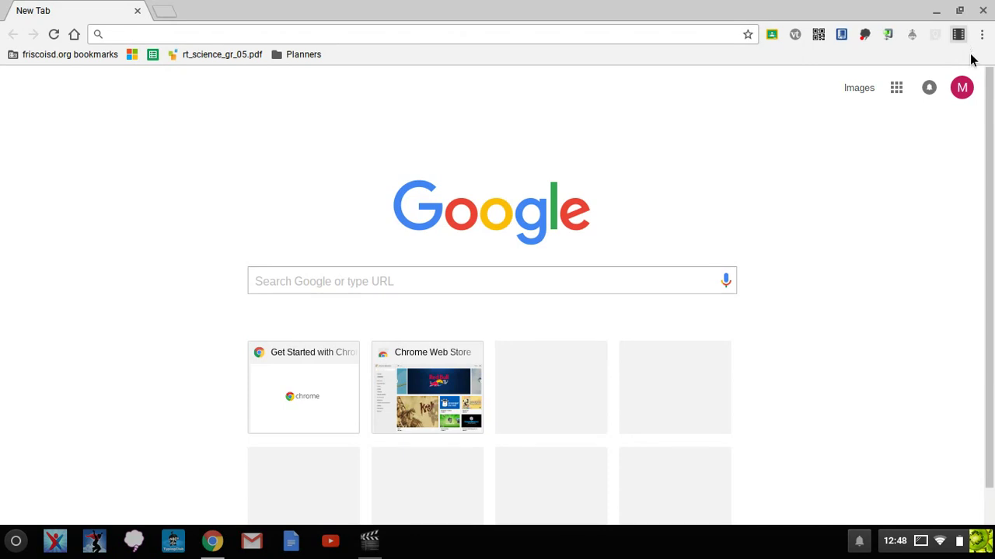
Step: Launch Screencastify and allow it camera and microphone access
{"action": "left_click", "coordinate": [958, 34]}
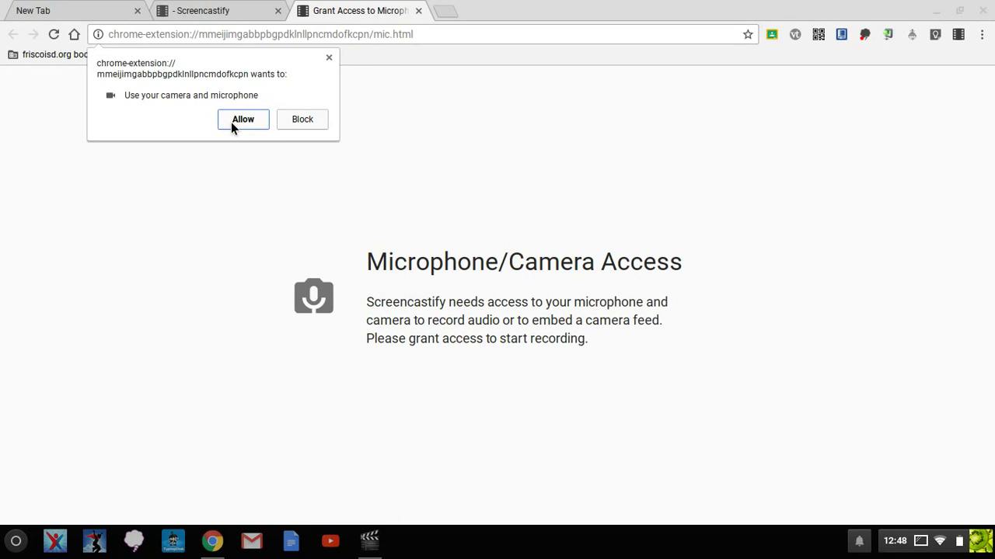
{"action": "left_click", "coordinate": [232, 123]}
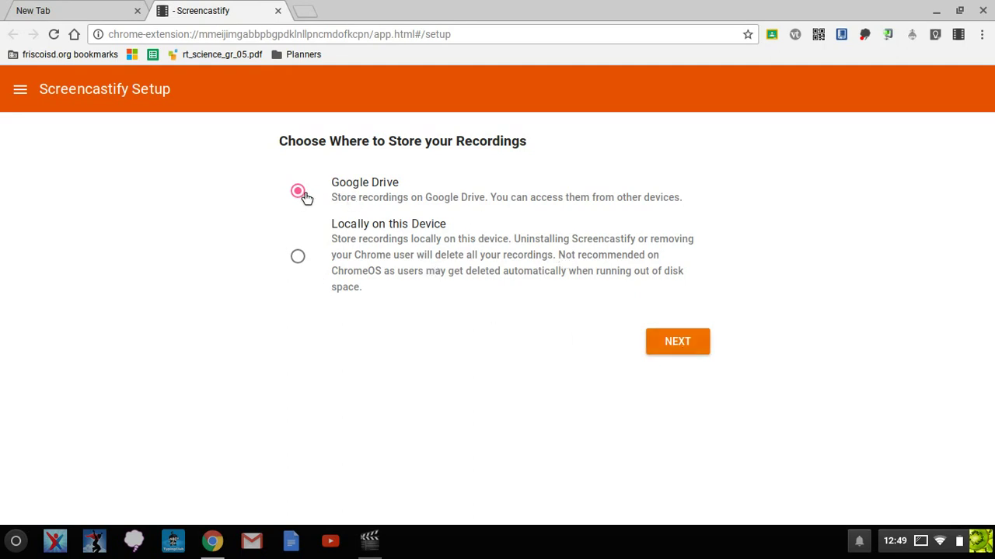
Step: Confirm Google Drive as recording storage and sign in with the Google account
{"action": "left_click", "coordinate": [690, 350]}
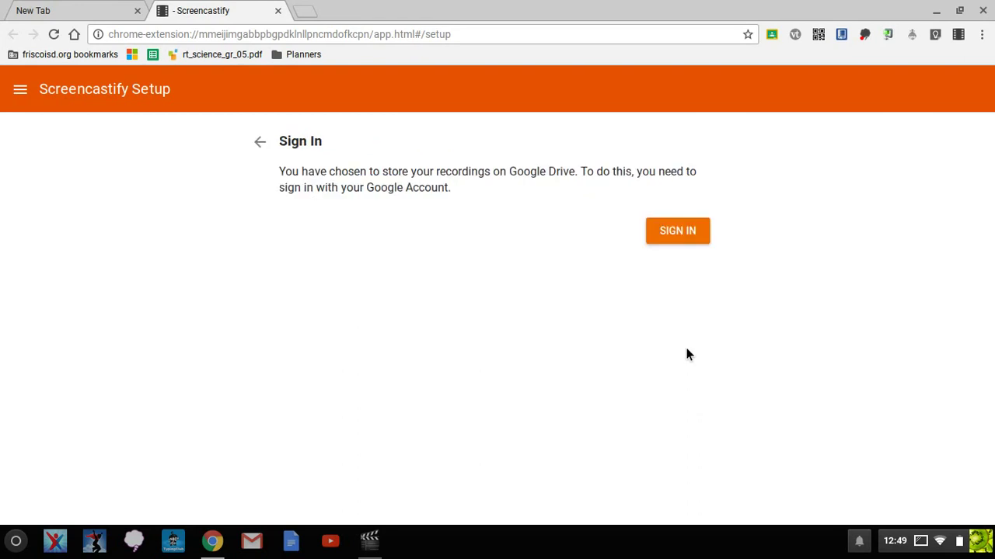
{"action": "left_click", "coordinate": [693, 239]}
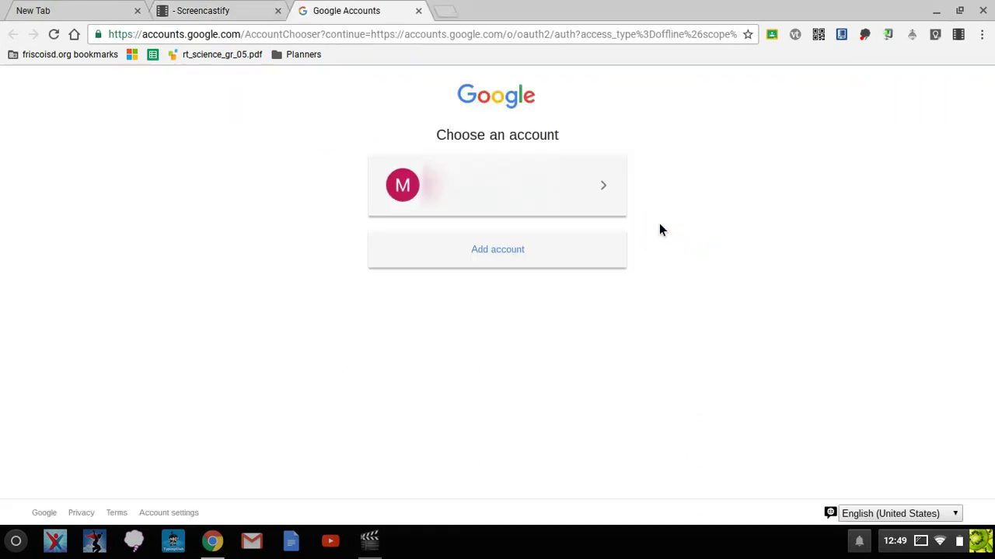
{"action": "left_click", "coordinate": [556, 201]}
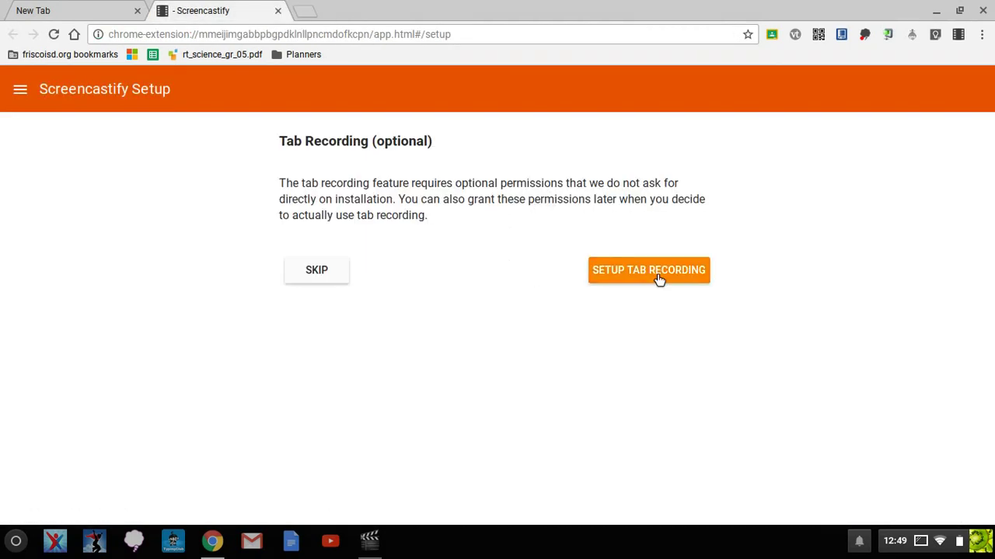
Step: Grant the tab recording permissions, then pause and close the Getting Started video
{"action": "left_click", "coordinate": [659, 279]}
{"action": "left_click", "coordinate": [531, 169]}
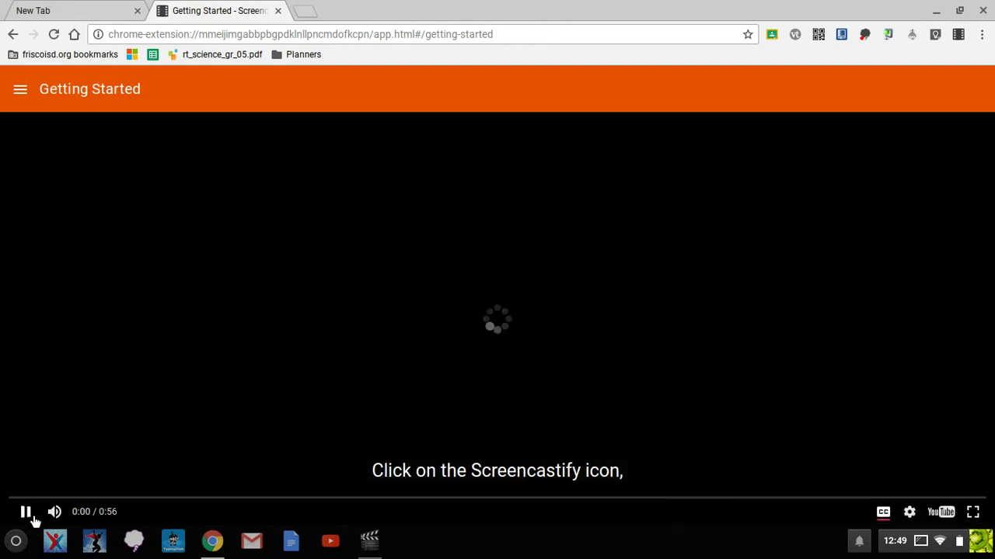
{"action": "left_click", "coordinate": [26, 513]}
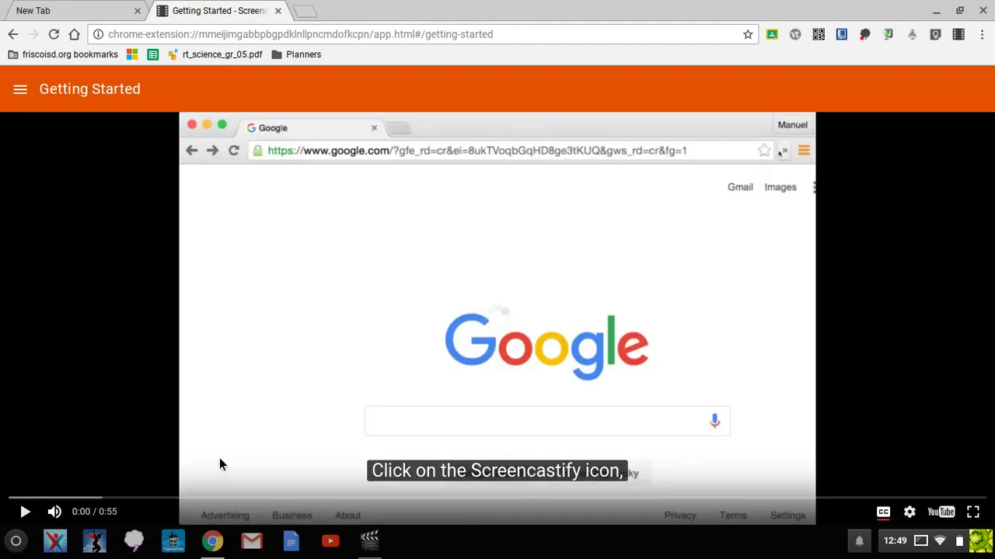
{"action": "left_click", "coordinate": [277, 11]}
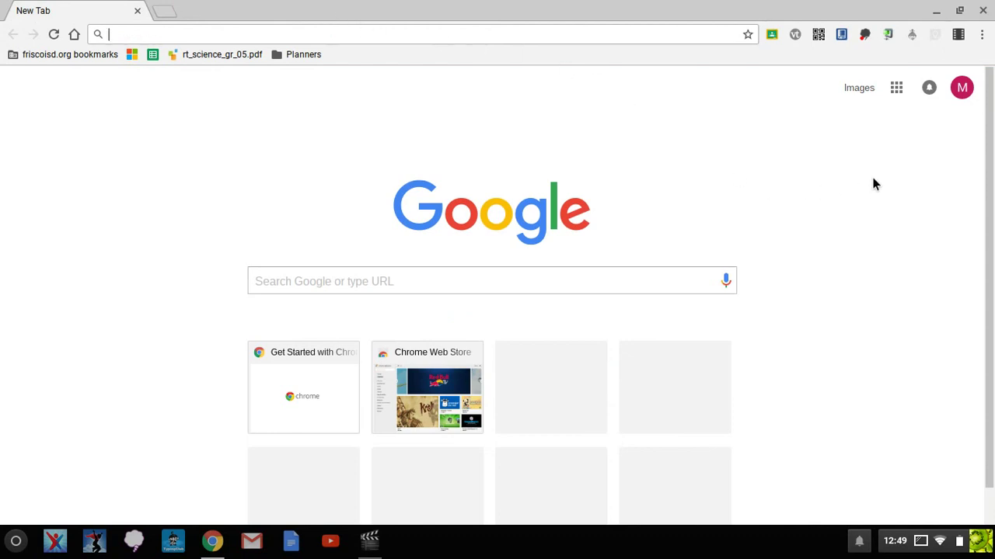
Step: Start a desktop recording of the whole Internal Display with audio shared
{"action": "left_click", "coordinate": [958, 34]}
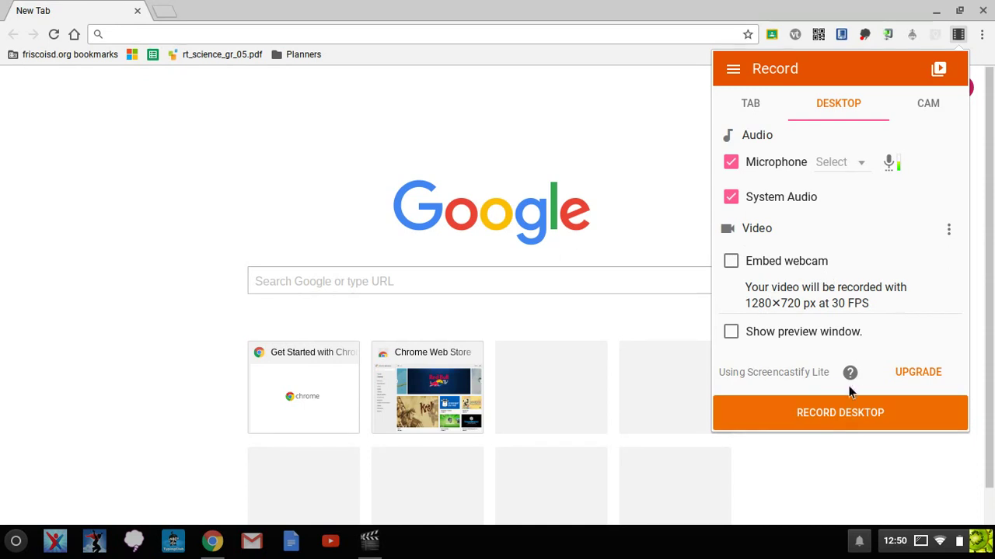
{"action": "left_click", "coordinate": [853, 422]}
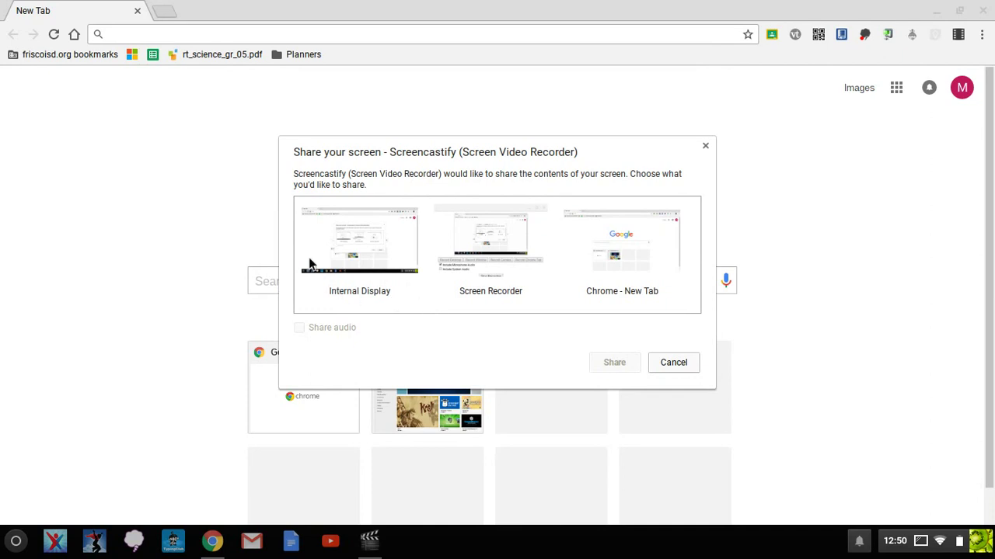
{"action": "left_click", "coordinate": [359, 257]}
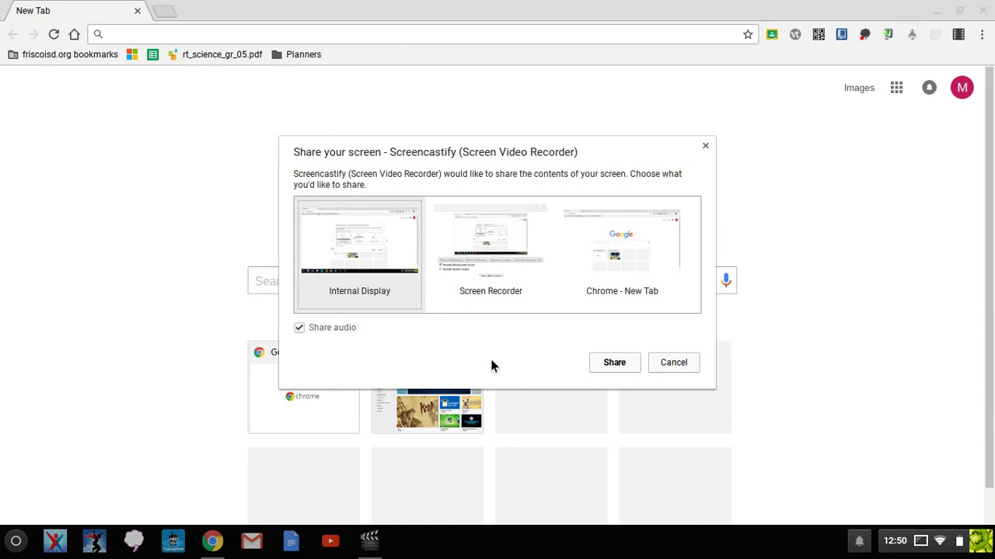
{"action": "left_click", "coordinate": [615, 369]}
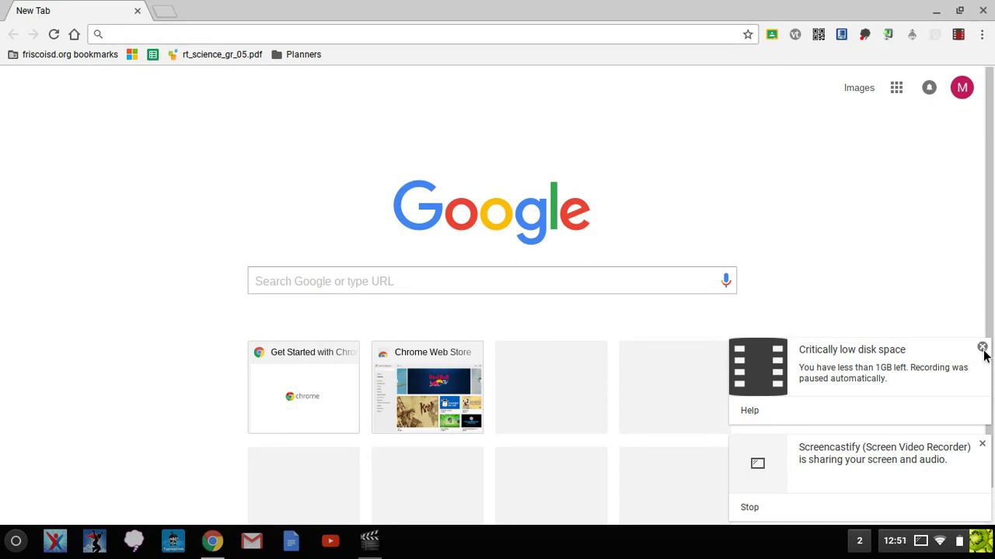
Step: Dismiss the low-disk-space and screen-sharing notices and show the recording paused at 00:03
{"action": "left_click", "coordinate": [983, 349]}
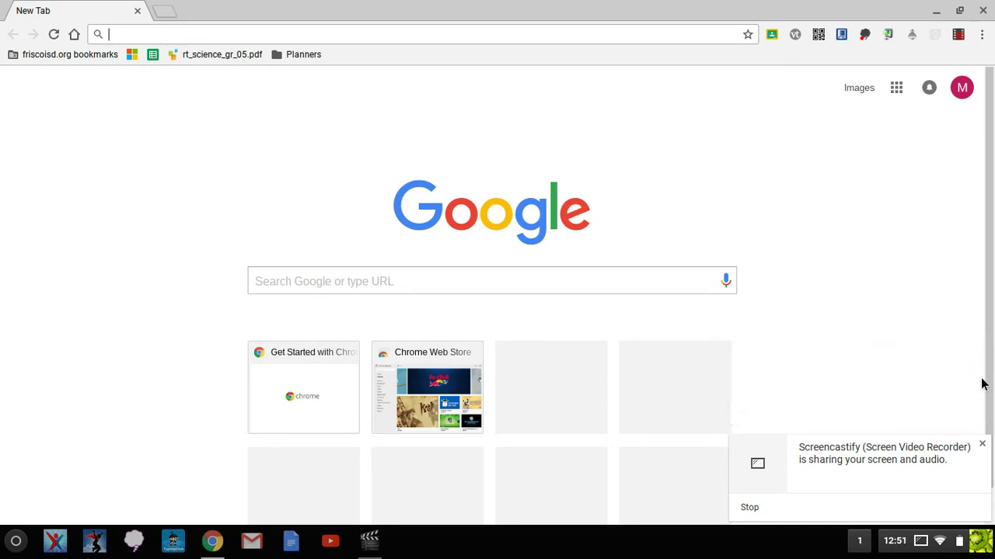
{"action": "left_click", "coordinate": [982, 444]}
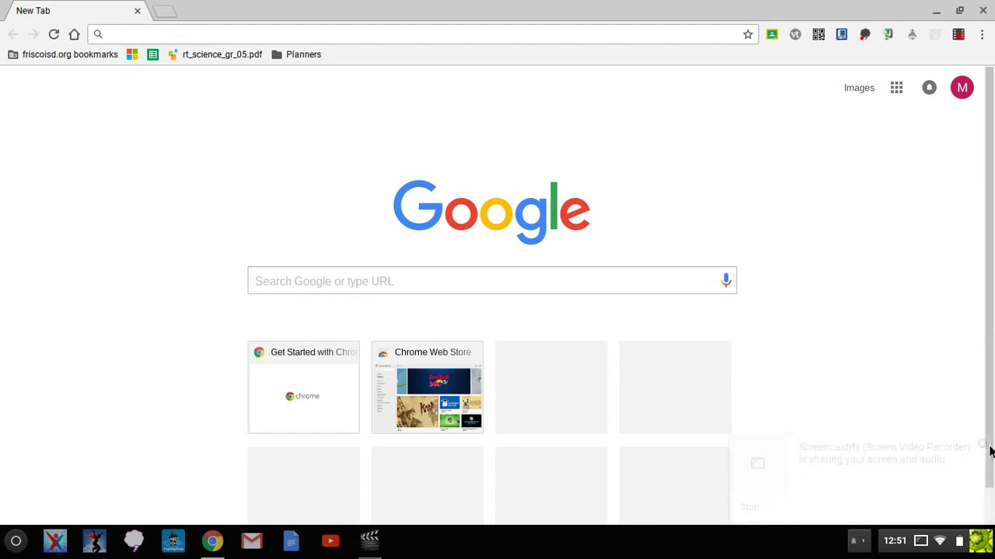
{"action": "left_click", "coordinate": [959, 36]}
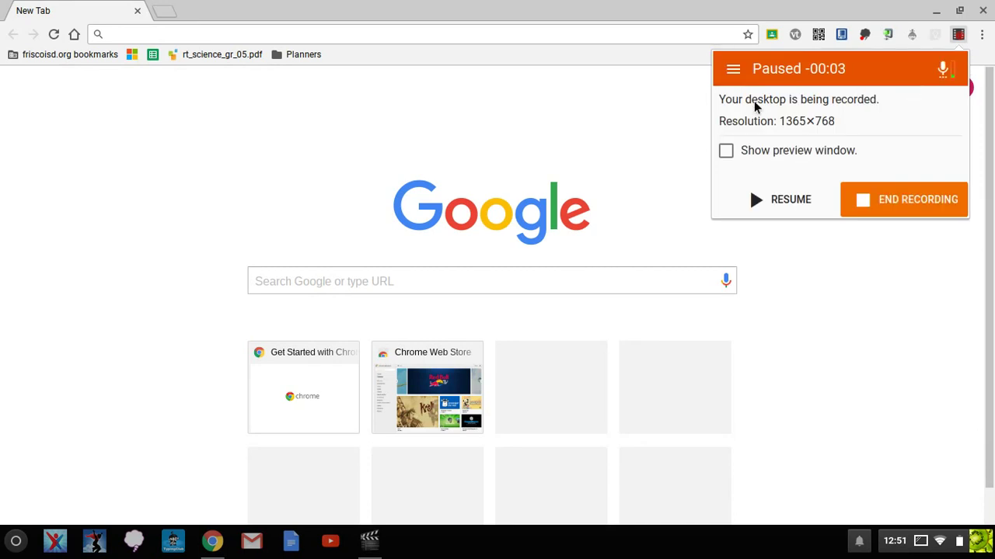
Step: Uncheck 'Pause on low disk space' under Automation in Screencastify's Options
{"action": "left_click", "coordinate": [734, 70]}
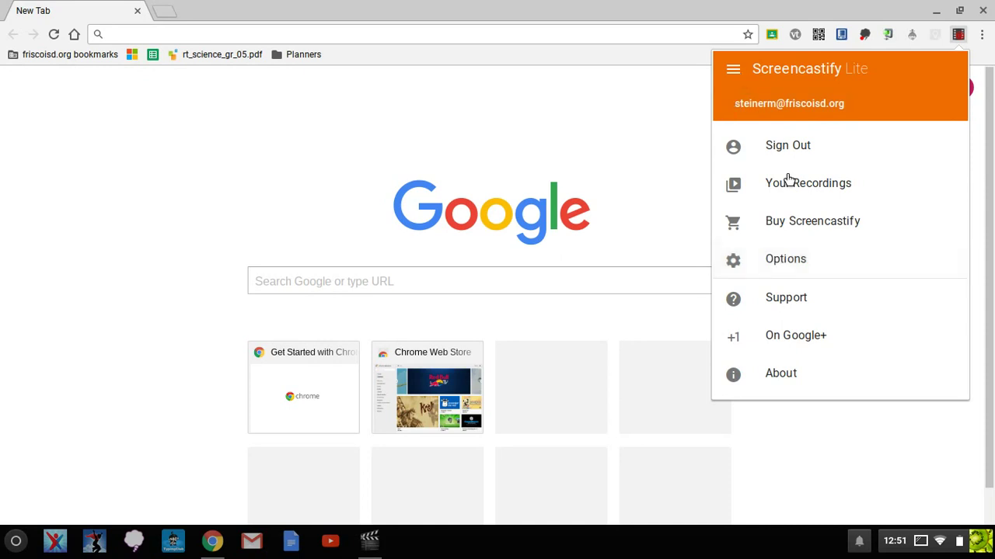
{"action": "left_click", "coordinate": [785, 268]}
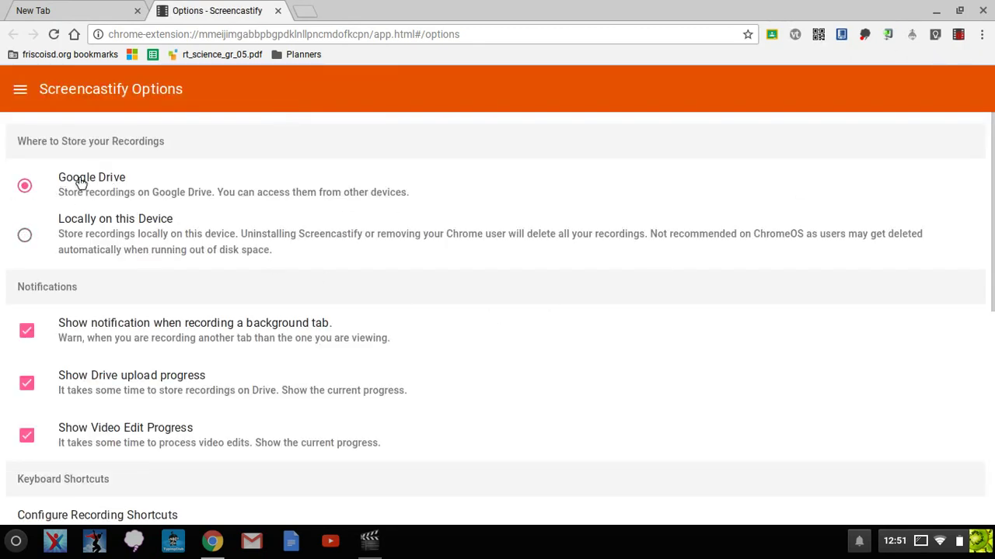
{"action": "scroll", "coordinate": [283, 203], "scroll_direction": "down", "scroll_amount": 5}
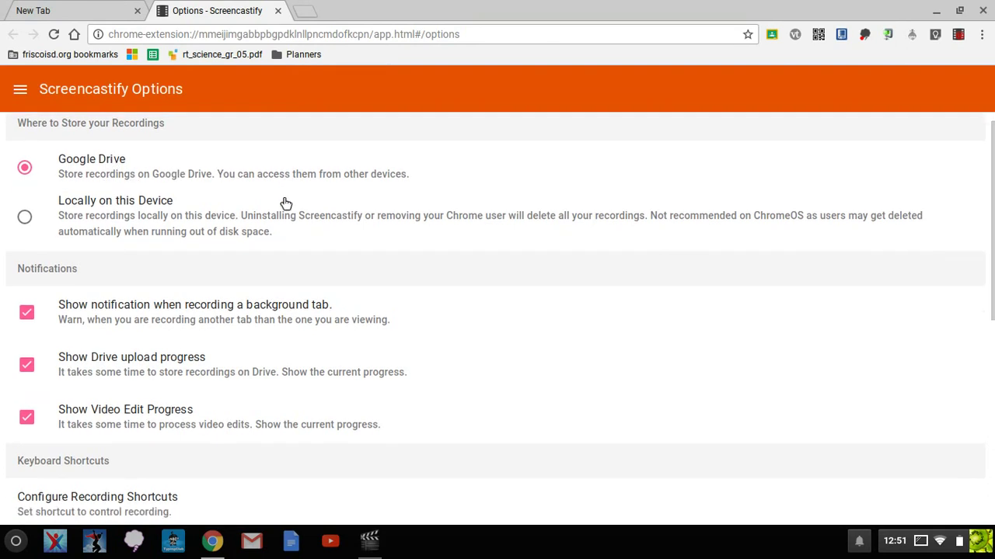
{"action": "scroll", "coordinate": [281, 203], "scroll_direction": "down", "scroll_amount": 5}
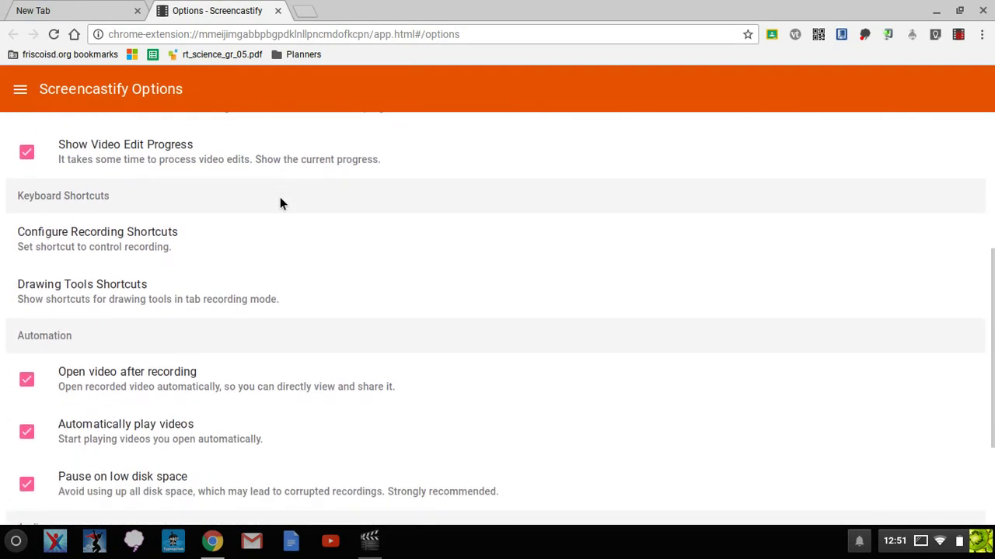
{"action": "scroll", "coordinate": [281, 201], "scroll_direction": "down", "scroll_amount": 2}
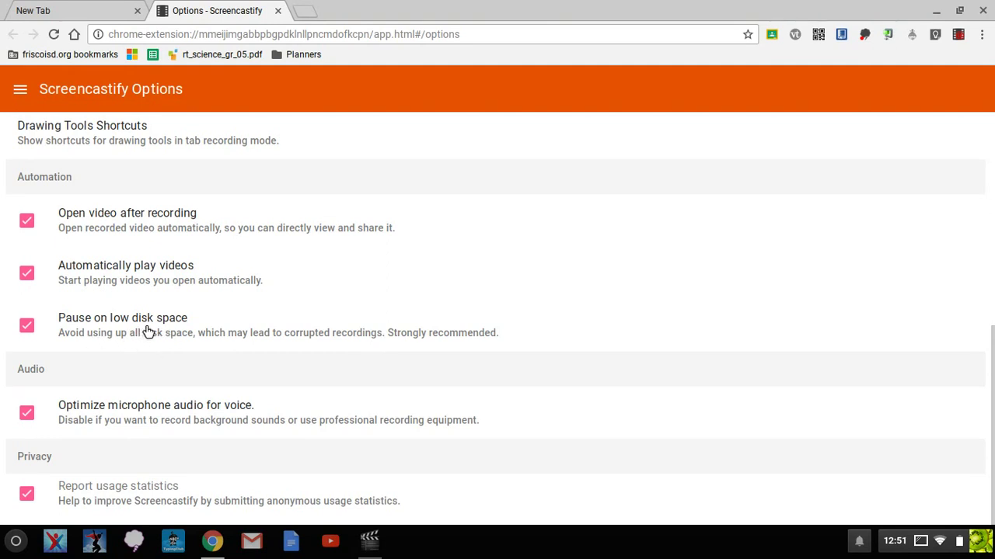
{"action": "left_click", "coordinate": [40, 331]}
Step: Close the Options tab and resume the paused desktop recording
{"action": "left_click", "coordinate": [277, 11]}
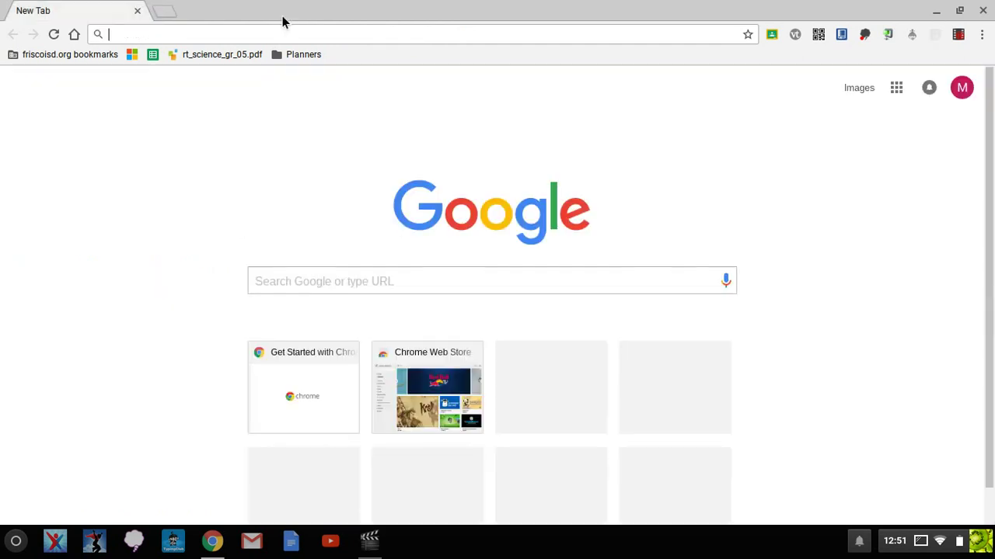
{"action": "left_click", "coordinate": [959, 41]}
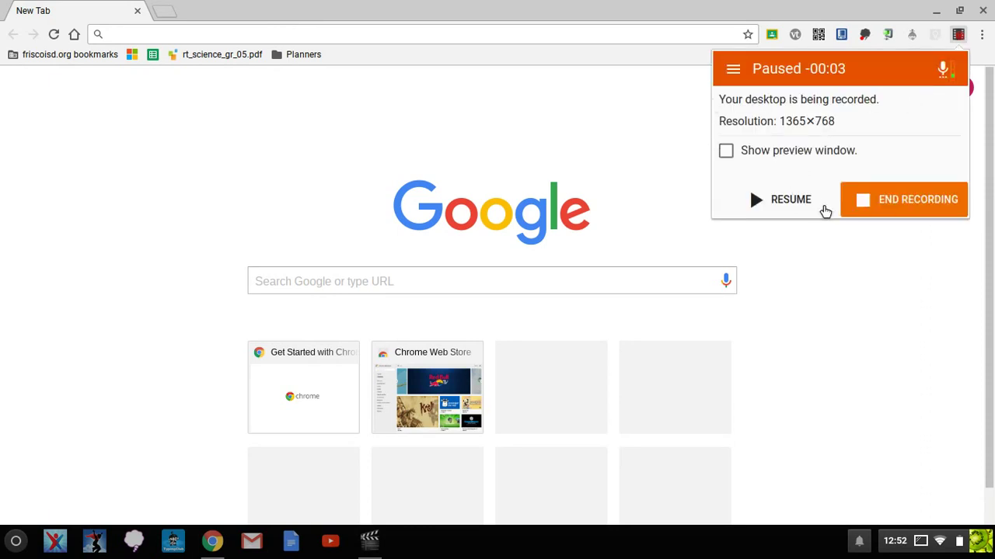
{"action": "left_click", "coordinate": [788, 201]}
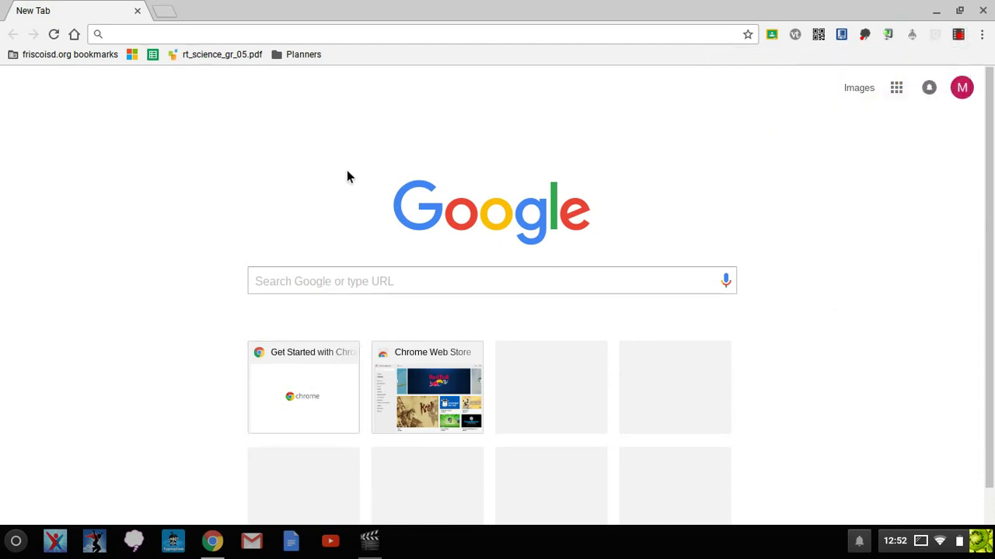
Step: End the recording, saving a 15-second 'Untitled Screencast' to Google Drive
{"action": "scroll", "coordinate": [528, 281], "scroll_direction": "down", "scroll_amount": 1}
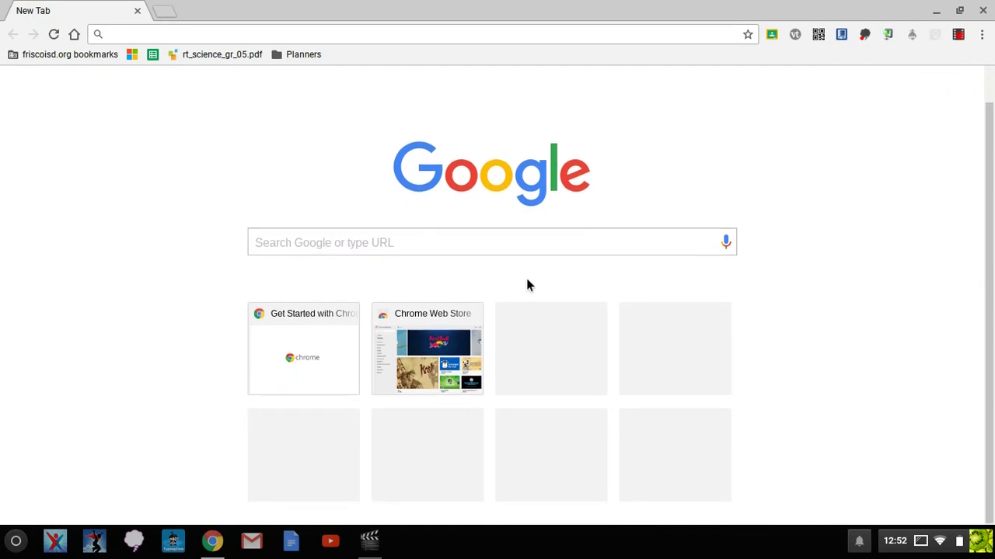
{"action": "scroll", "coordinate": [526, 281], "scroll_direction": "up", "scroll_amount": 1}
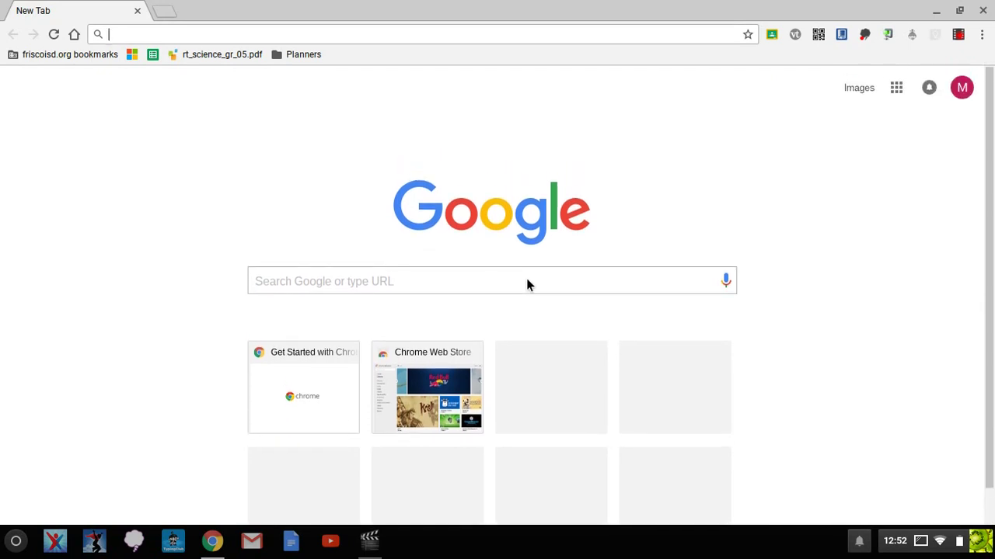
{"action": "left_click", "coordinate": [964, 39]}
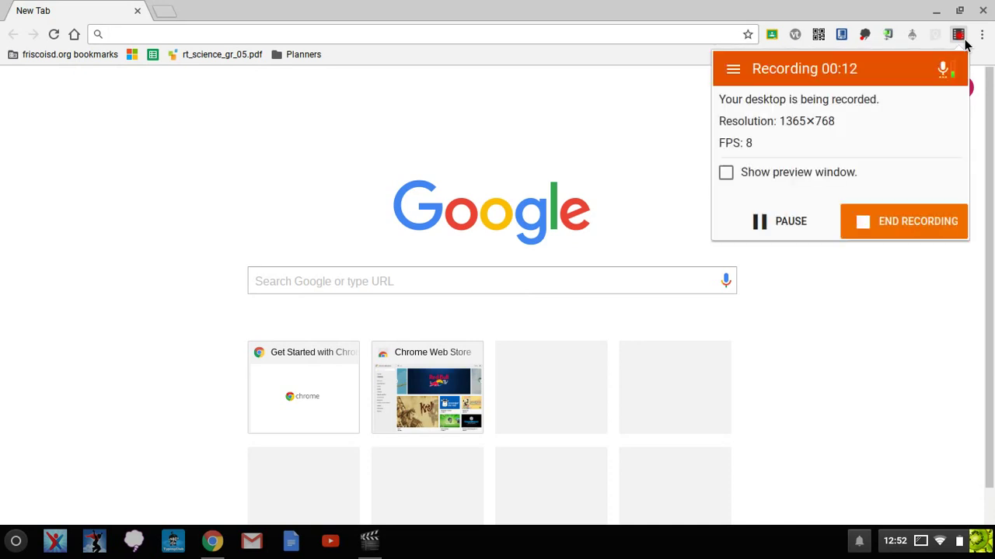
{"action": "left_click", "coordinate": [896, 230]}
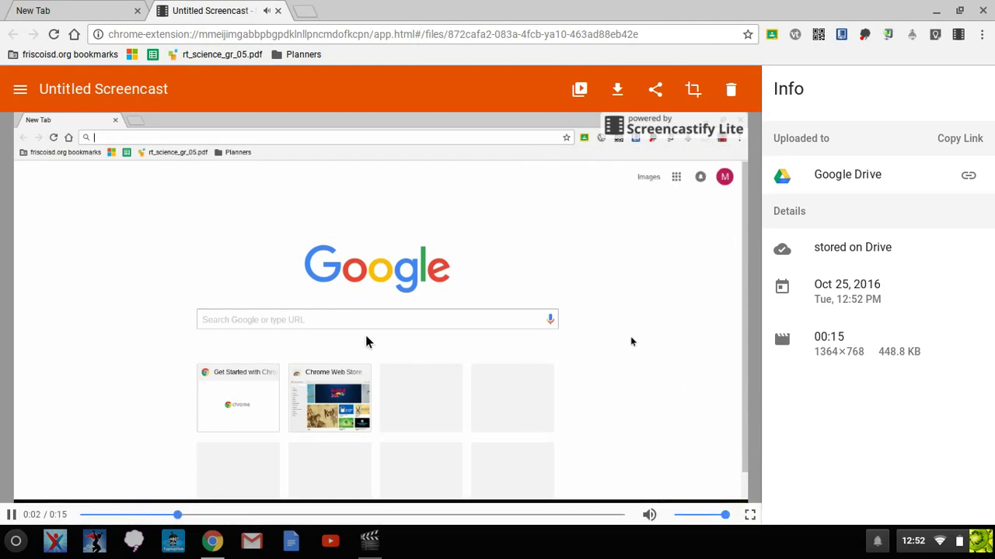
Step: Pause the Untitled Screencast playback and seek to 0:11 of its 0:15 length
{"action": "left_click", "coordinate": [13, 517]}
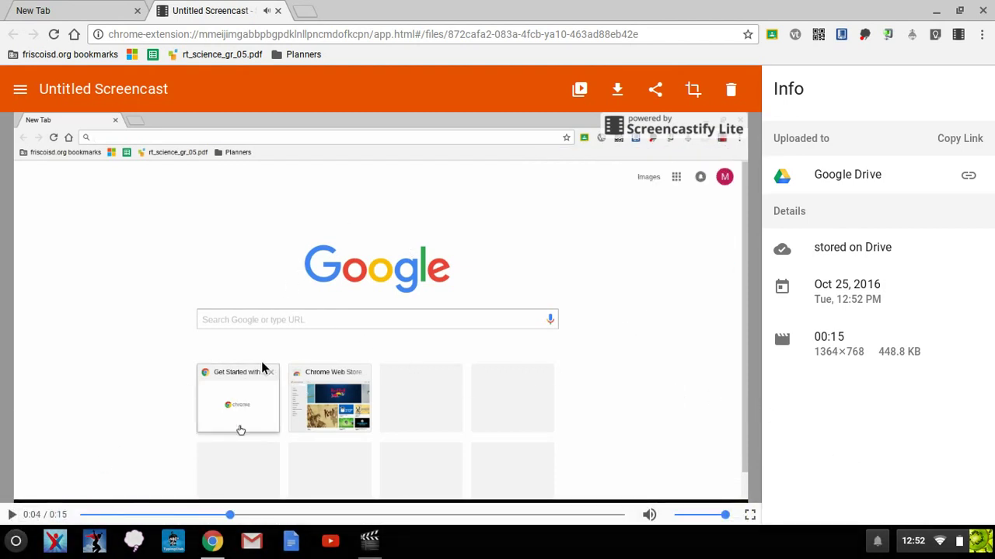
{"action": "left_click", "coordinate": [234, 515]}
{"action": "left_click_drag", "start_coordinate": [247, 524], "coordinate": [492, 533]}
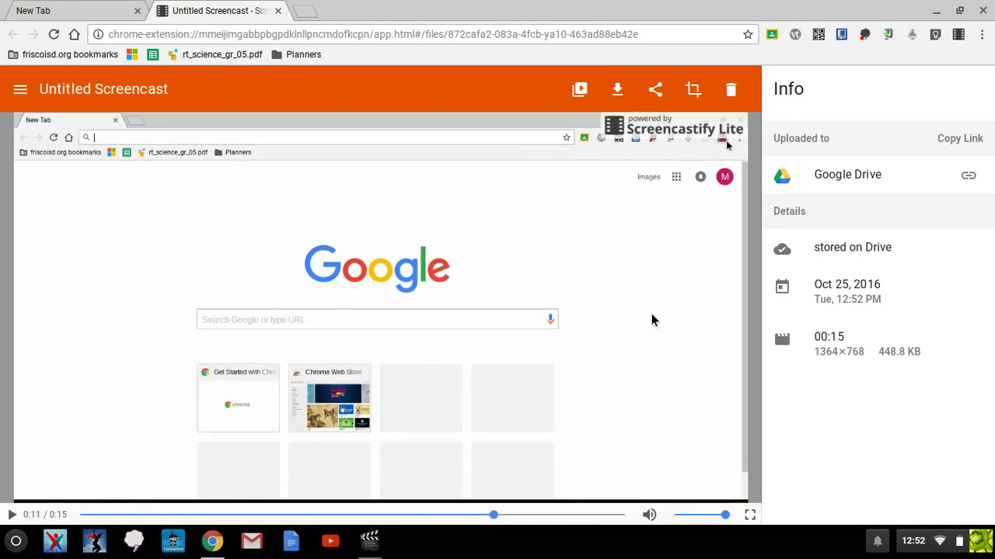